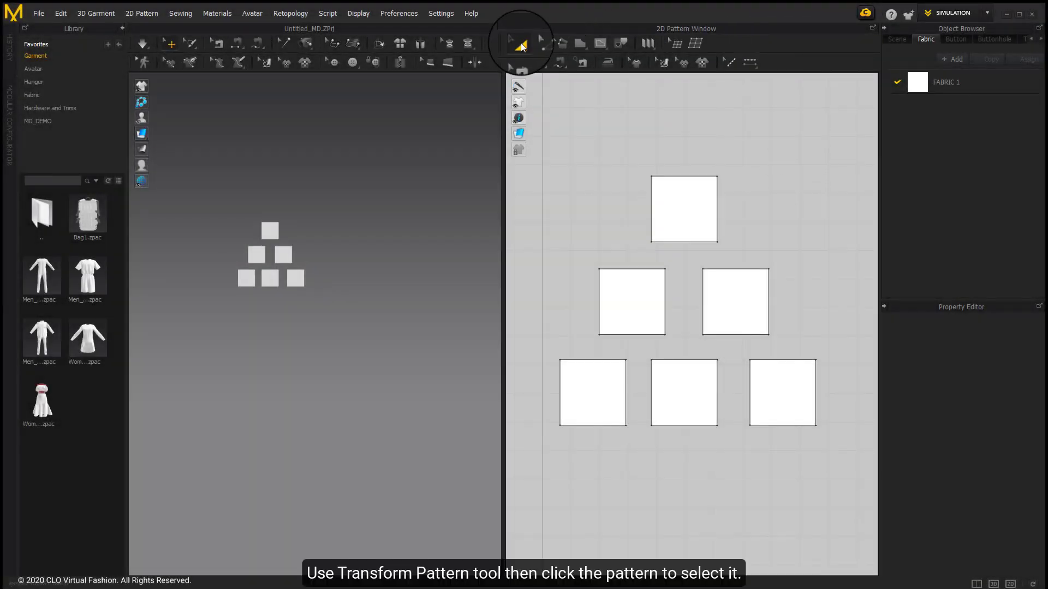
With the Transform Pattern tool, select the top, middle-left and bottom-left squares together in the 2D pattern layout.
left_click(521, 45)
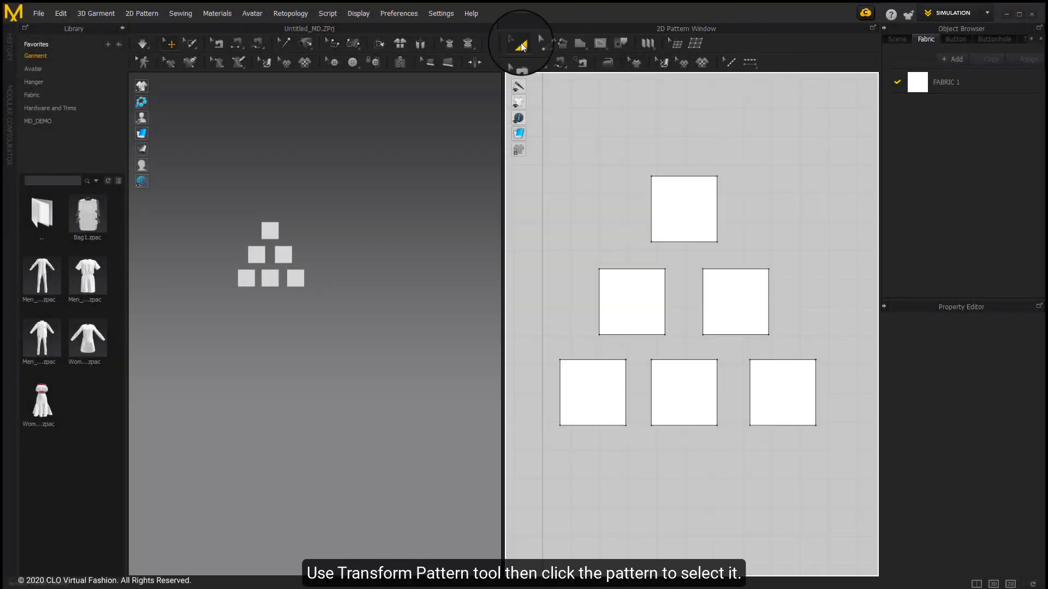
left_click(697, 209)
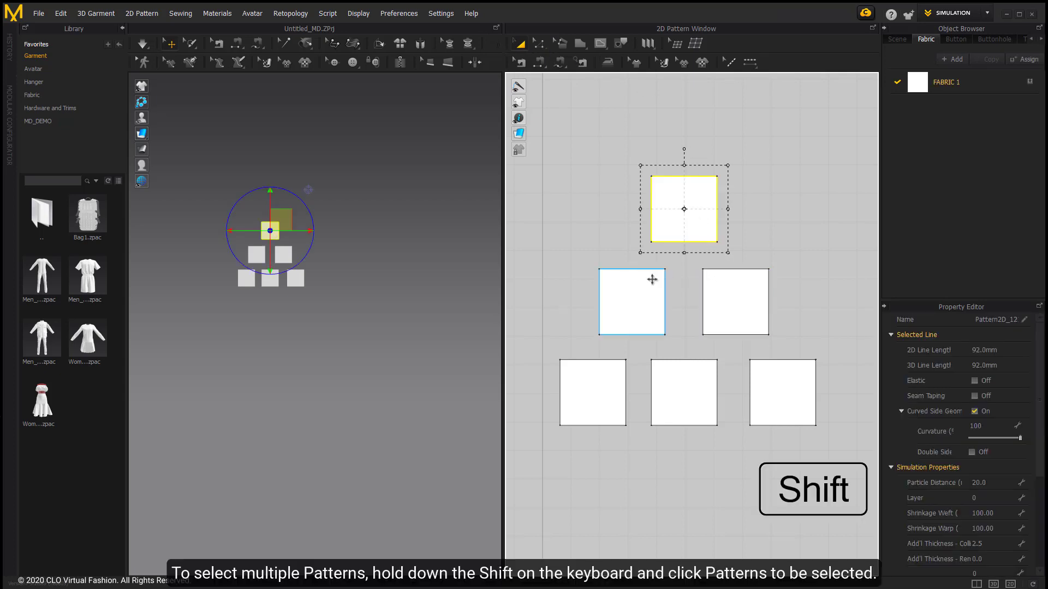
left_click(638, 290, "shift")
left_click(604, 393, "shift")
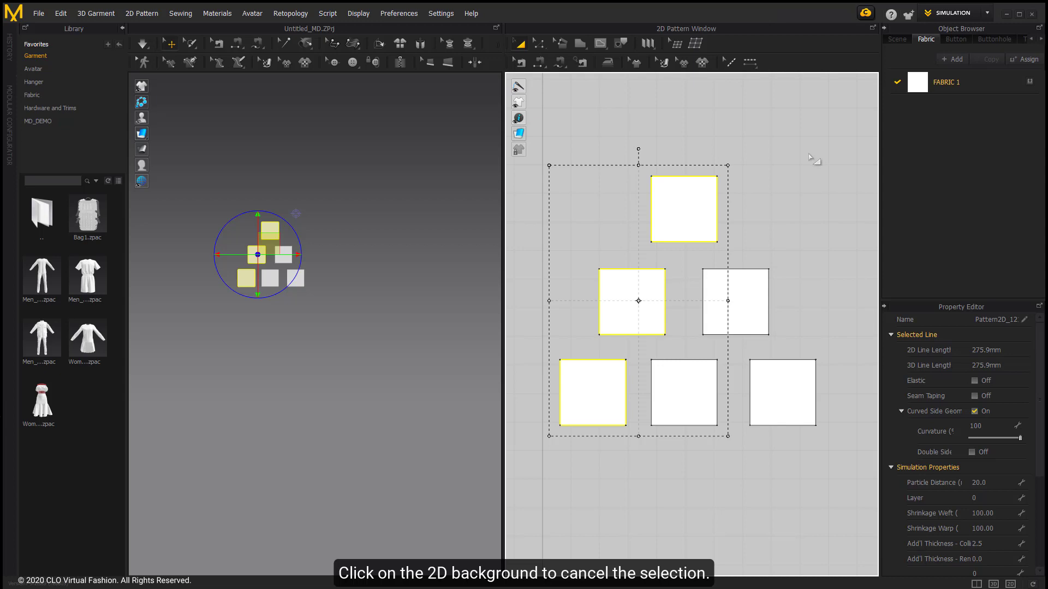
Clear the current selection and select the upper three squares with a single selection box.
left_click(814, 160)
left_click_drag(550, 129, 817, 353)
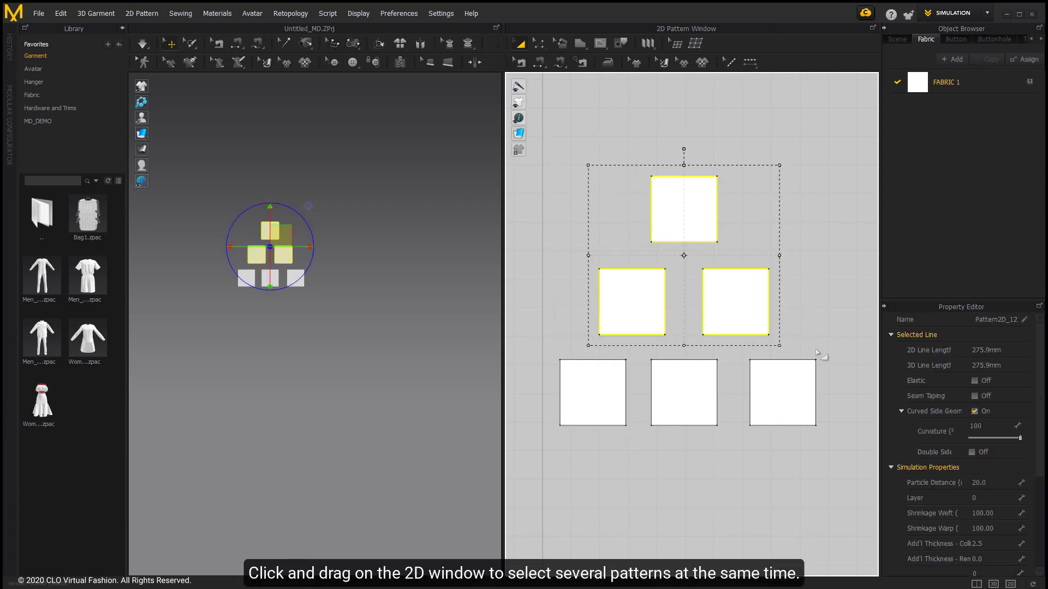
left_click(791, 117)
Select the top, middle-right and bottom-right squares with a selection stroke, and invert the selection and back again.
mouse_move(631, 115)
left_mouse_down()
mouse_move(576, 191)
mouse_move(635, 254)
mouse_move(695, 265)
mouse_move(683, 296)
mouse_move(689, 344)
mouse_move(731, 354)
mouse_move(740, 466)
mouse_move(864, 444)
mouse_move(803, 223)
mouse_move(707, 129)
mouse_move(662, 104)
mouse_move(636, 117)
left_mouse_up()
left_click(709, 182)
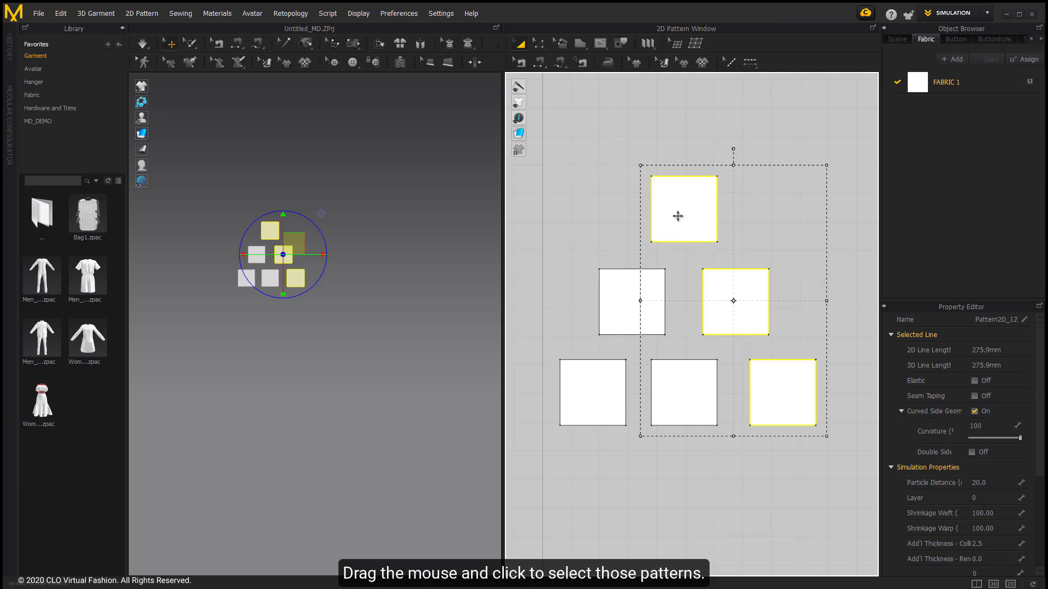
right_click(682, 198)
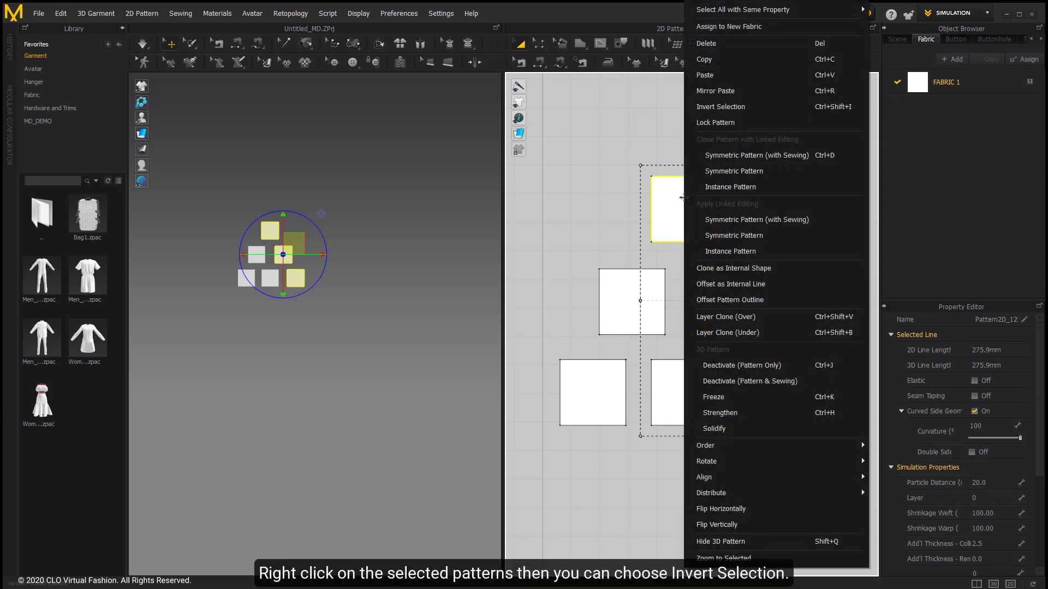
left_click(700, 109)
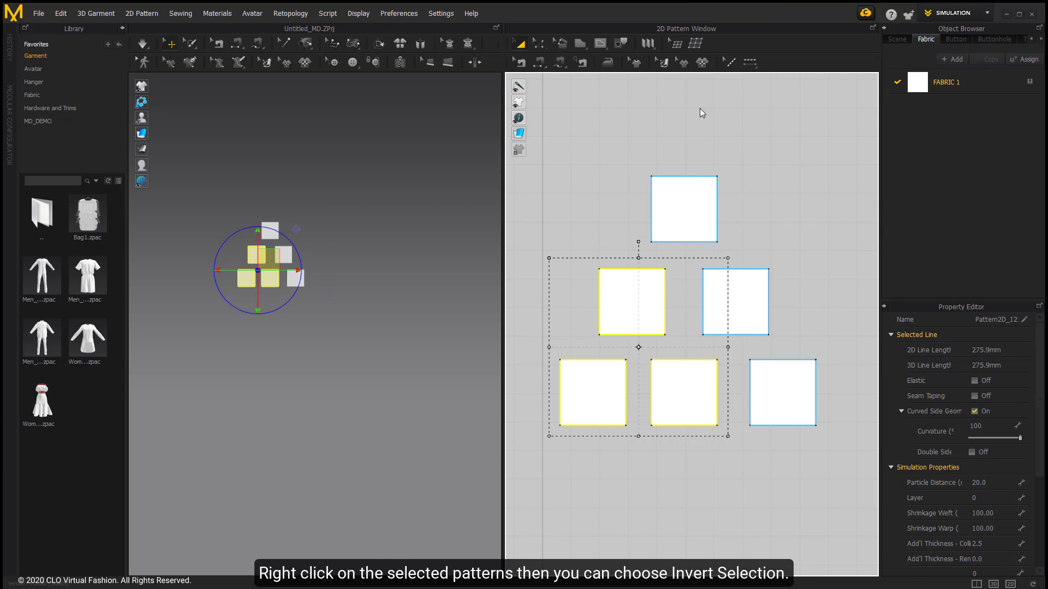
key("ctrl+shift+i")
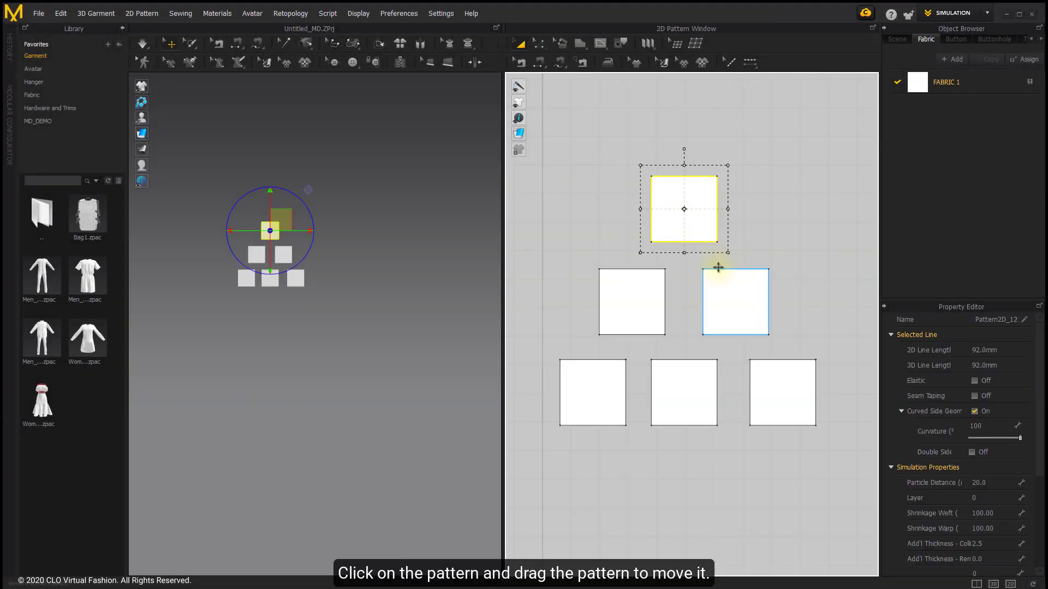
Move the top square freely up and to the right, and bring it back down-left along a constrained diagonal.
left_click_drag(683, 206, 719, 107)
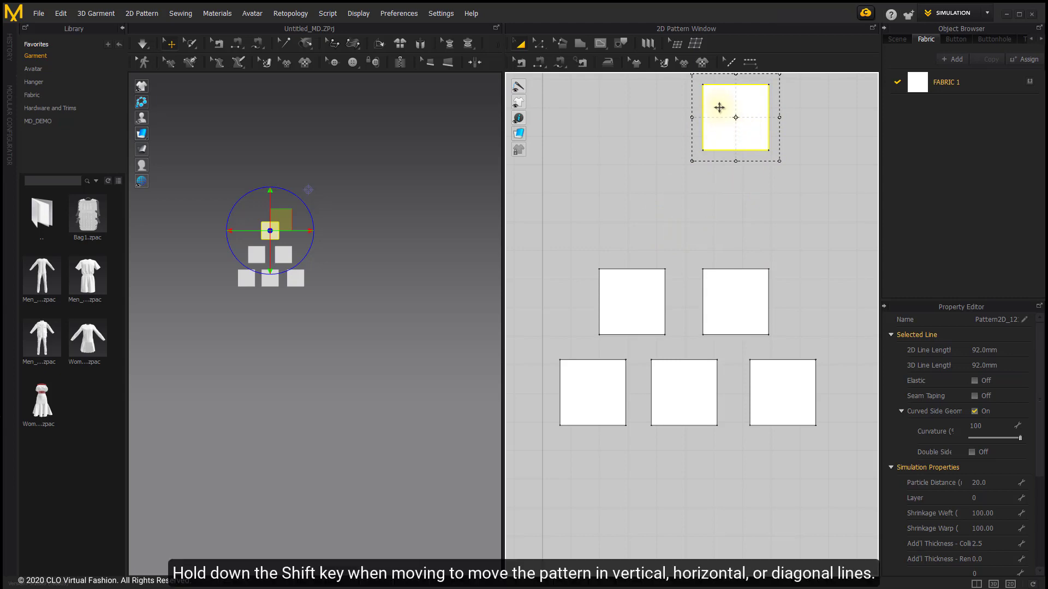
left_click_drag(723, 104, 648, 192, "shift")
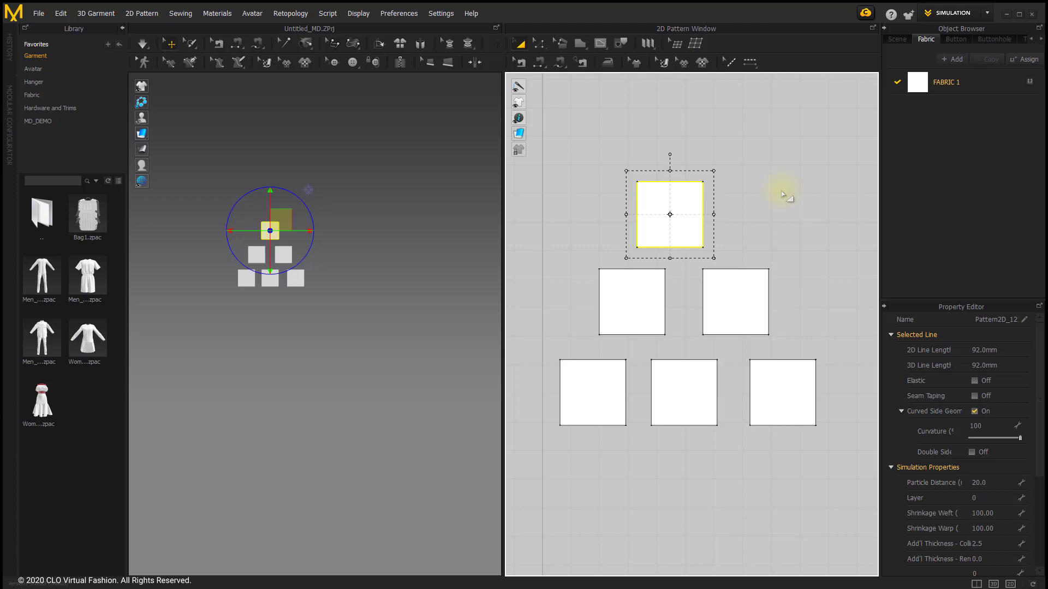
left_click(756, 190)
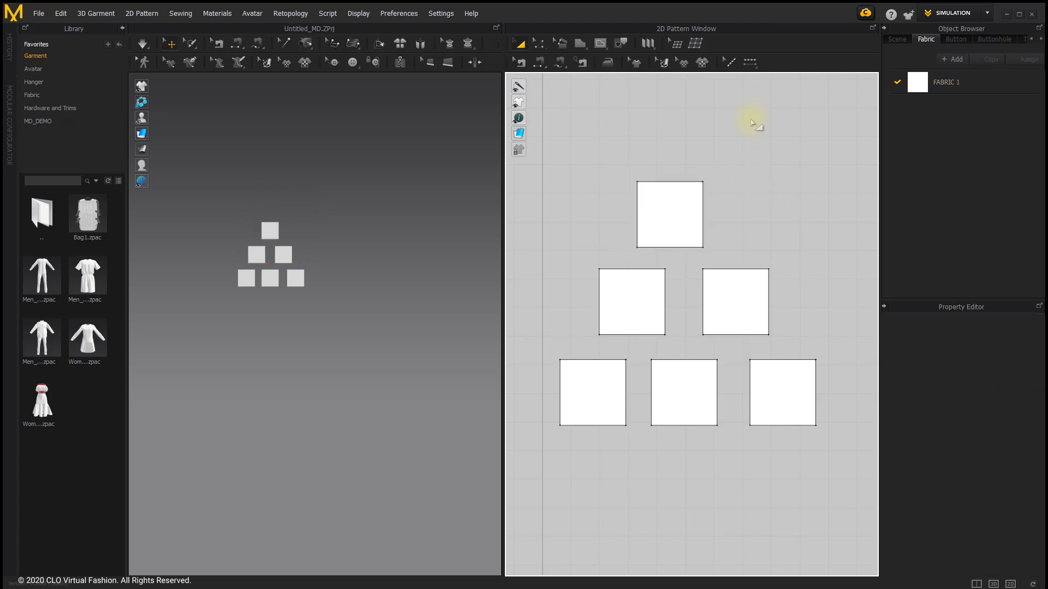
Check that Smart Guide is on and move the top square to the right by a distance of 50 mm.
right_click(750, 152)
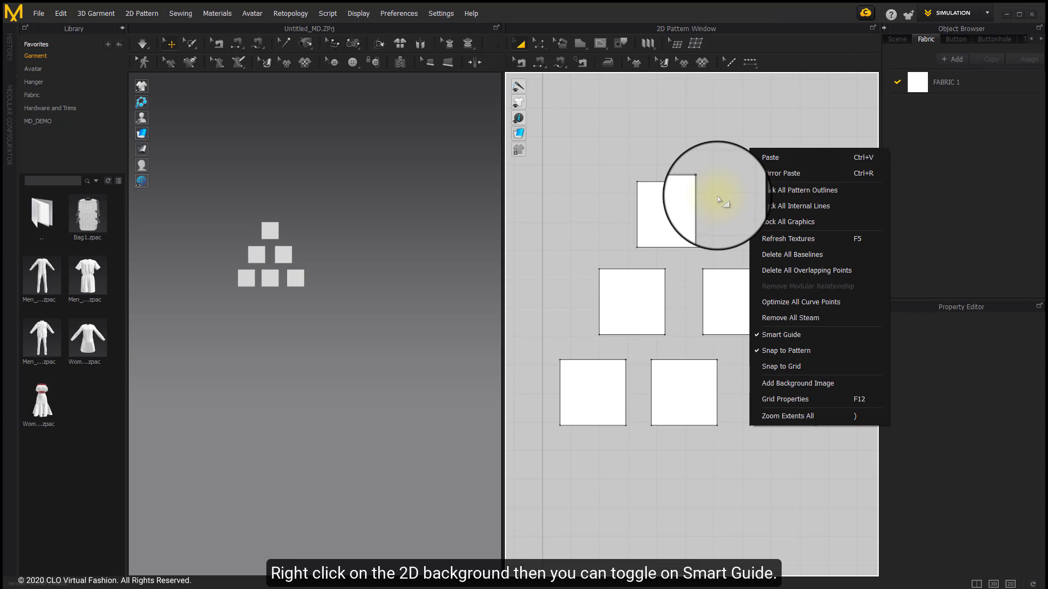
left_click(719, 166)
left_click_drag(666, 215, 747, 202)
left_click(745, 201)
right_click(748, 202)
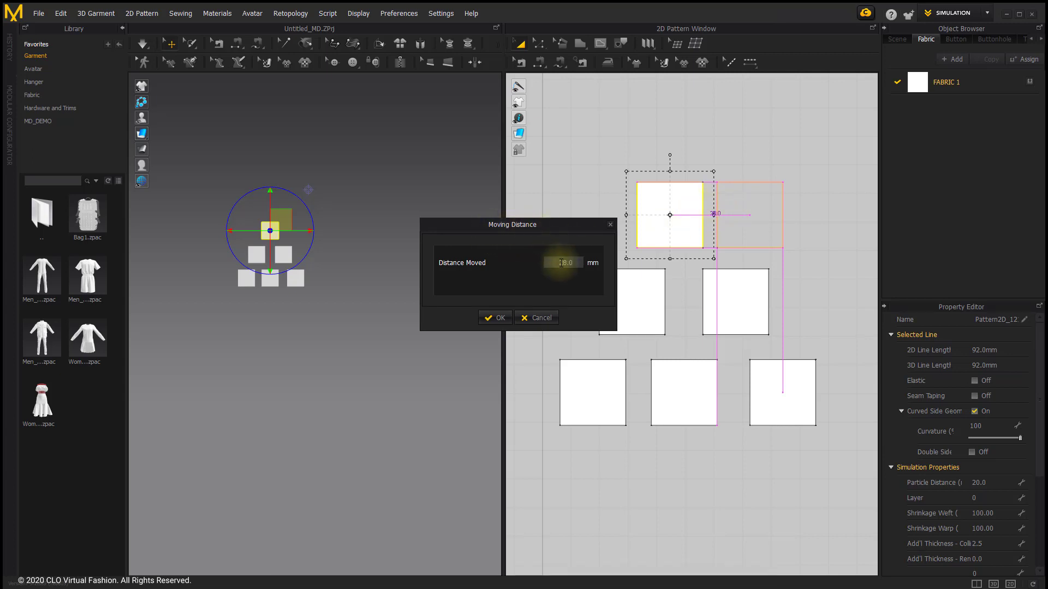
type("50")
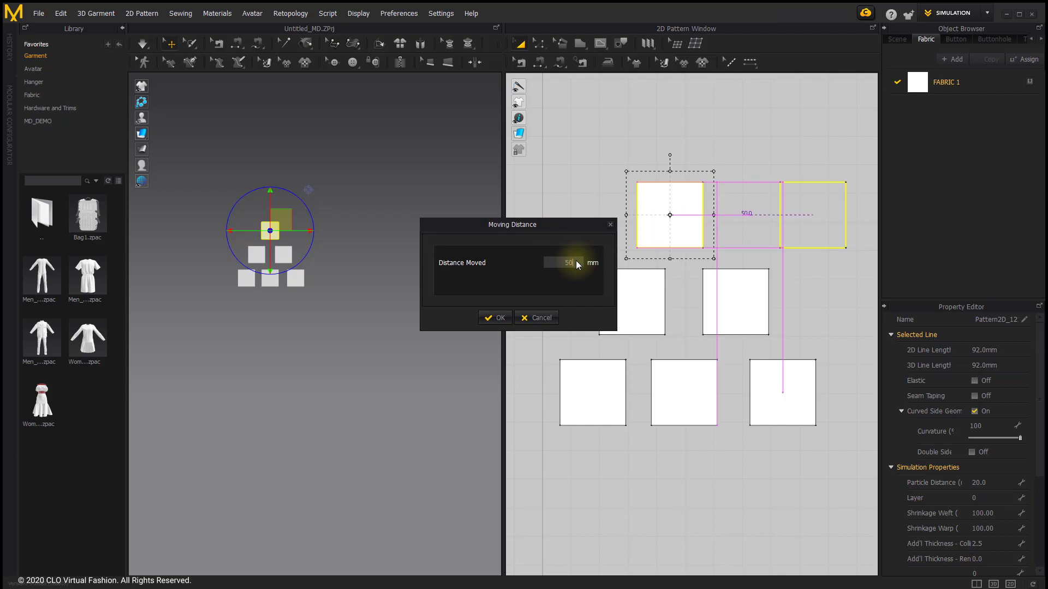
left_click(509, 320)
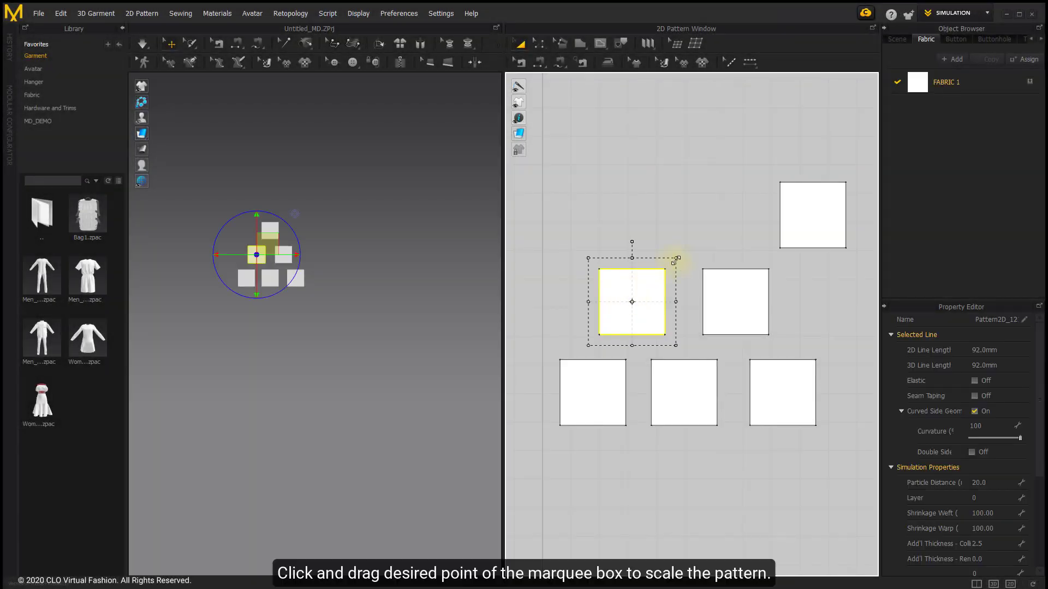
Enlarge the middle-left square from its upper-right corner to sides of about 149 mm, and scale it further with linked width and height.
mouse_move(675, 258)
left_mouse_down()
mouse_move(728, 185)
mouse_move(674, 256)
left_mouse_up()
left_click_drag(720, 210, 710, 230)
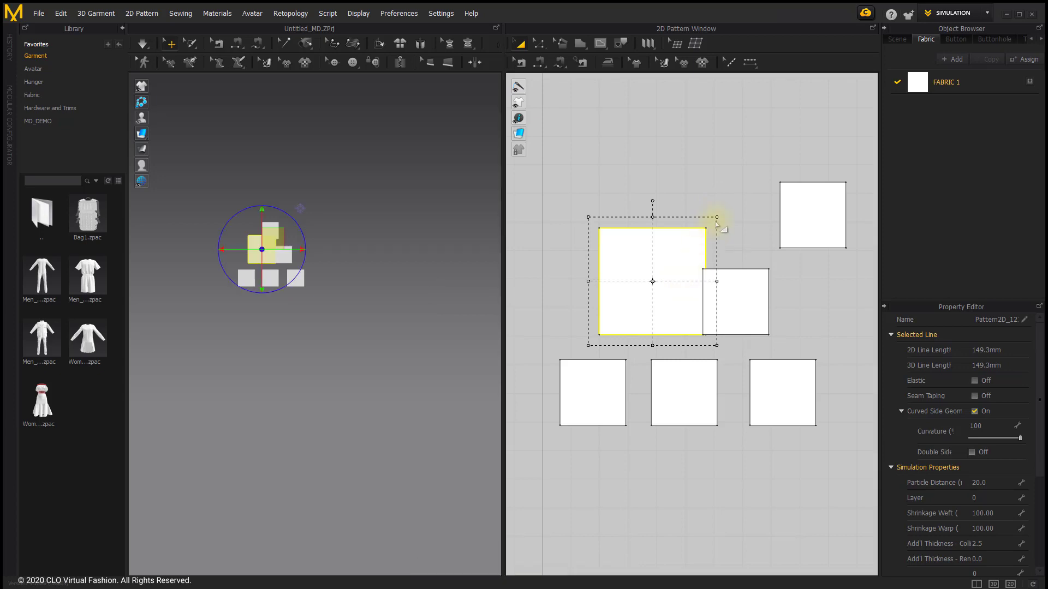
left_click_drag(716, 219, 740, 198)
right_click(739, 199)
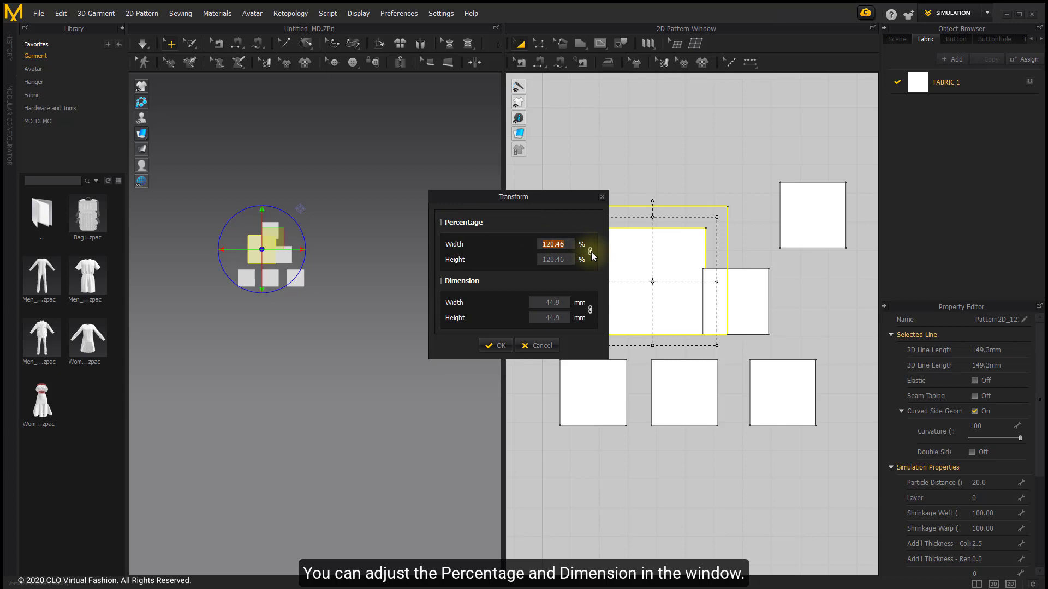
left_click(558, 301)
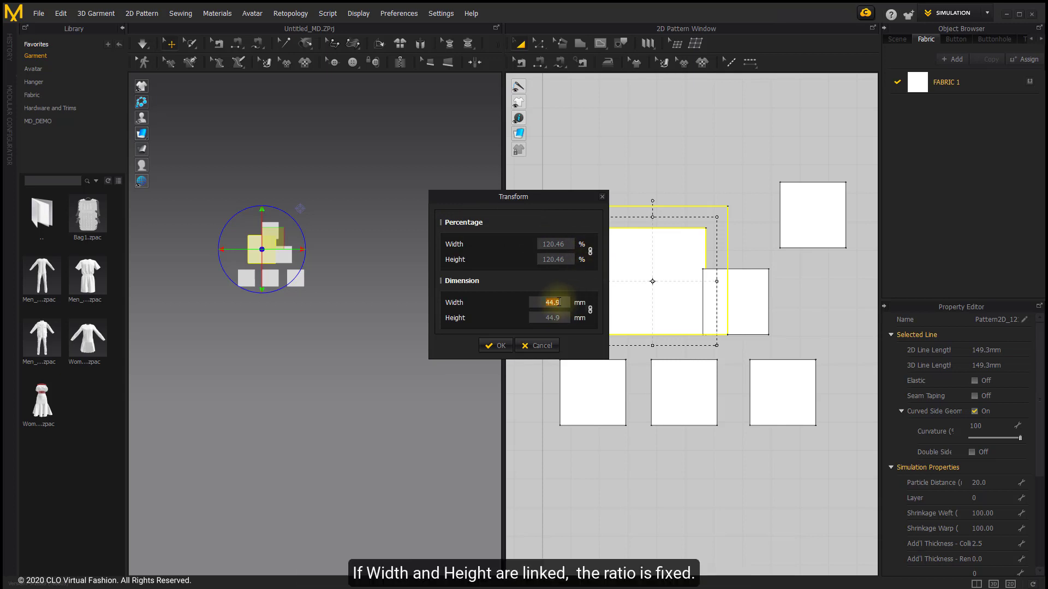
left_click(498, 346)
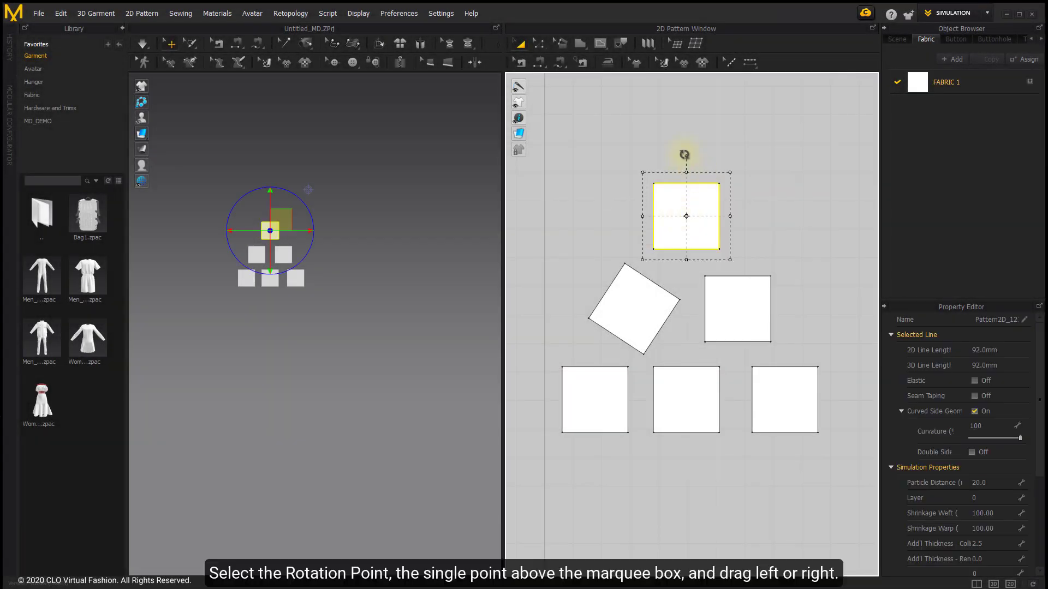
Rotate the top square freehand clockwise, and rotate it again by an exact angle of 30°.
left_click_drag(684, 157, 712, 186)
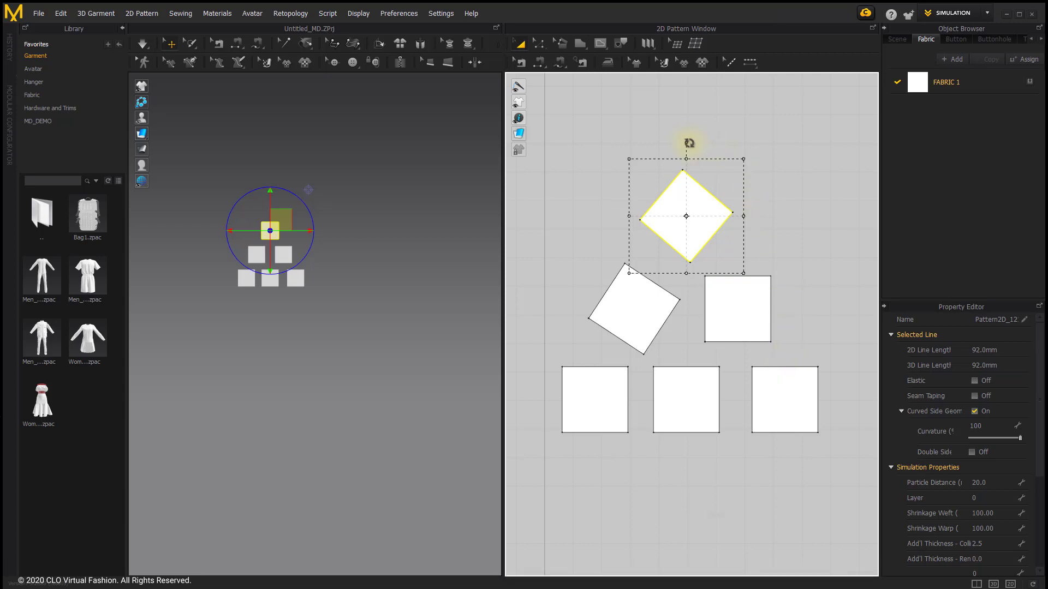
left_click_drag(686, 143, 726, 195)
right_click(726, 195)
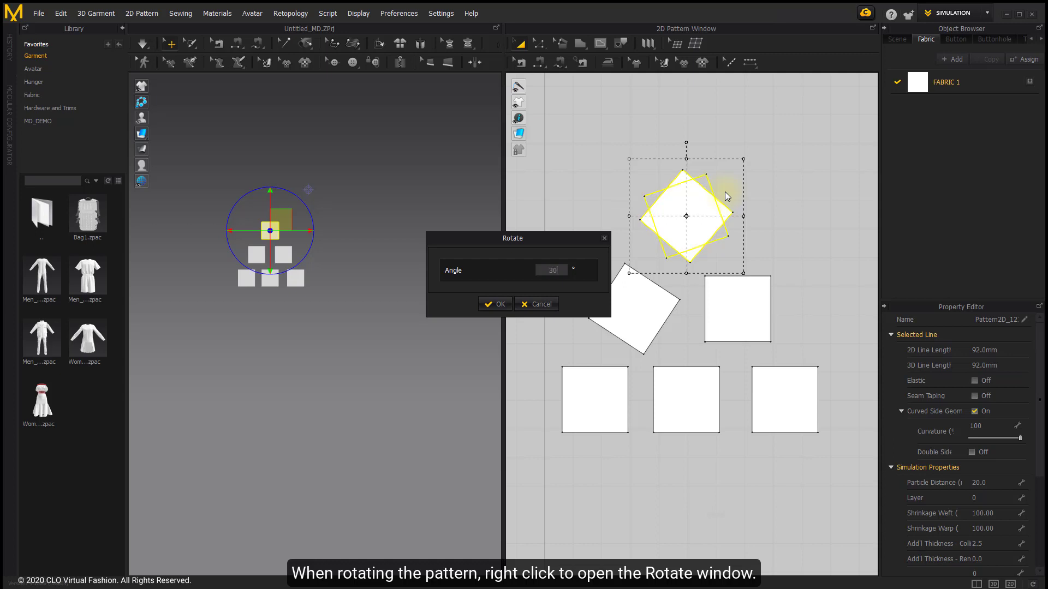
key("Return")
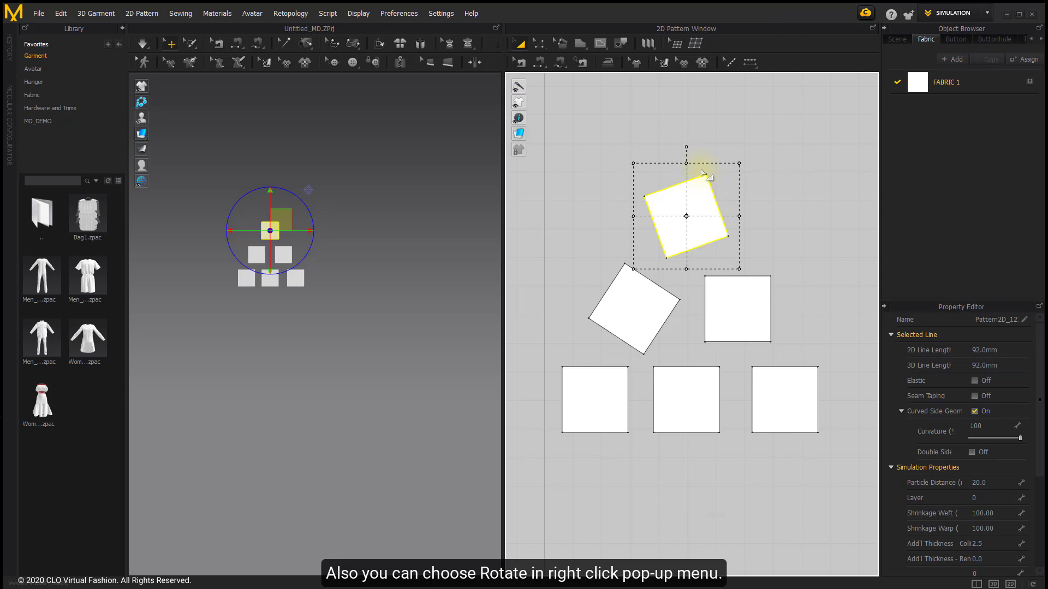
Rotate the top square clockwise by the preset 45°.
right_click(683, 191)
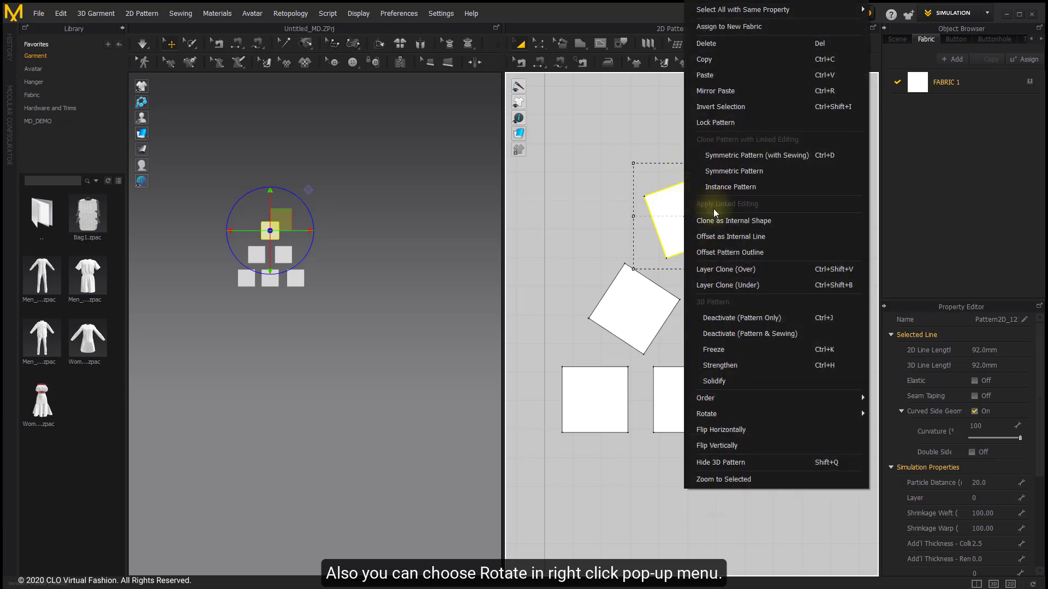
mouse_move(795, 414)
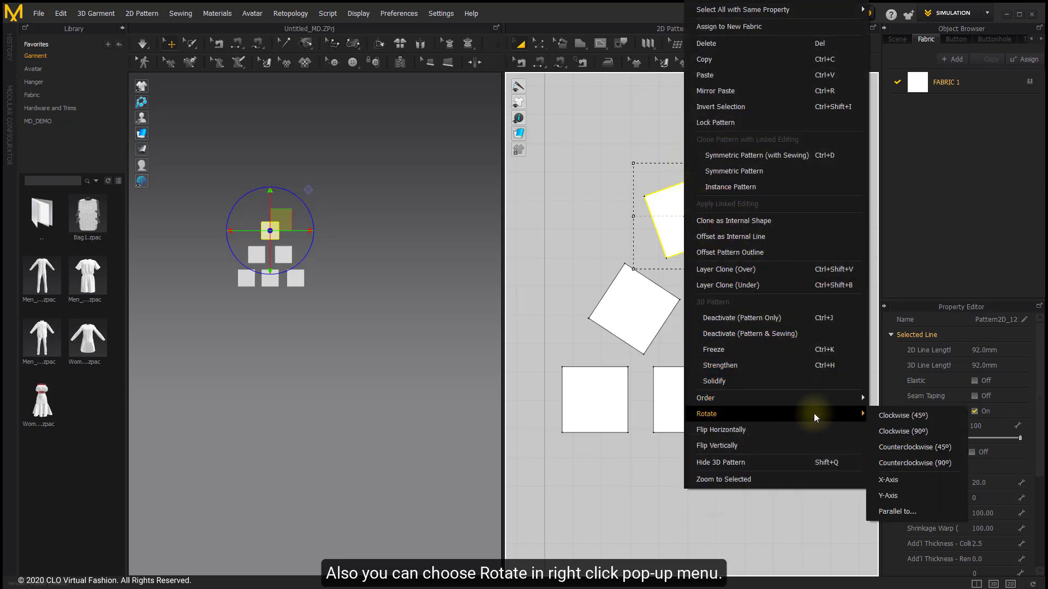
left_click(892, 414)
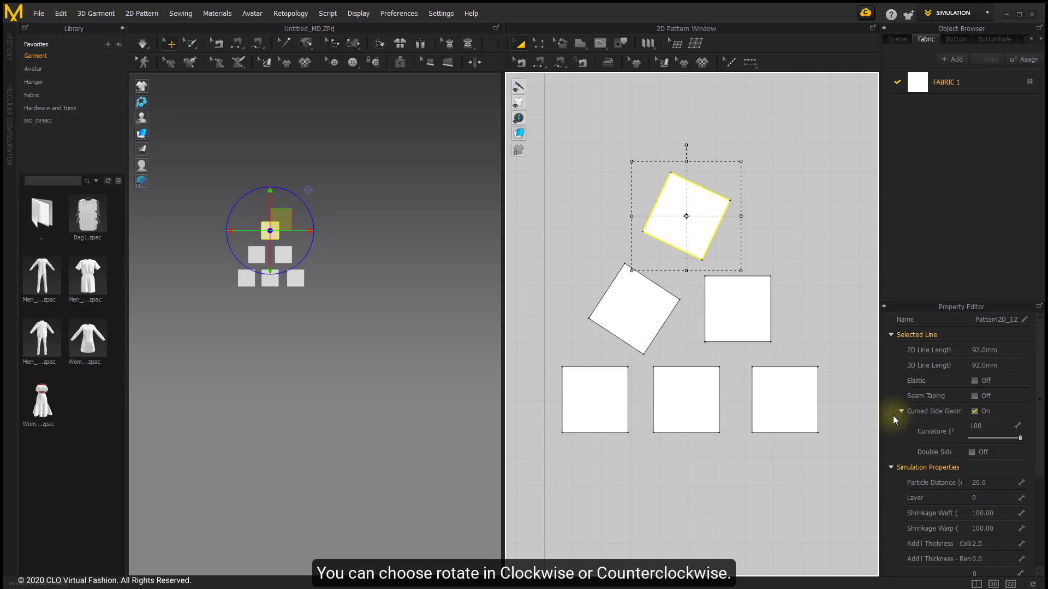
Rotate the top square so that its lower edge aligns with the X-Axis.
right_click(680, 197)
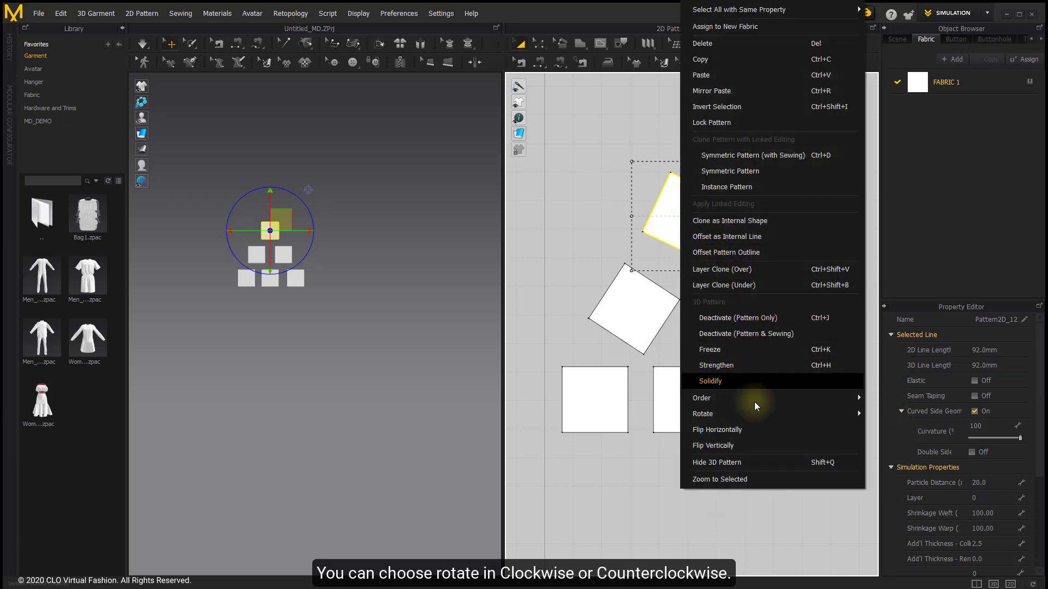
mouse_move(796, 414)
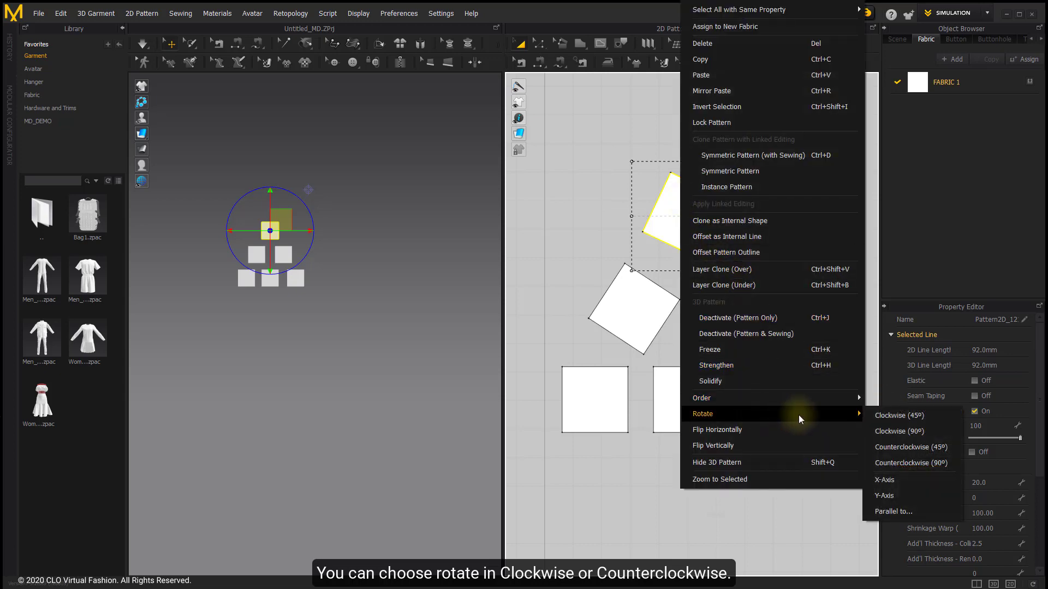
left_click(896, 479)
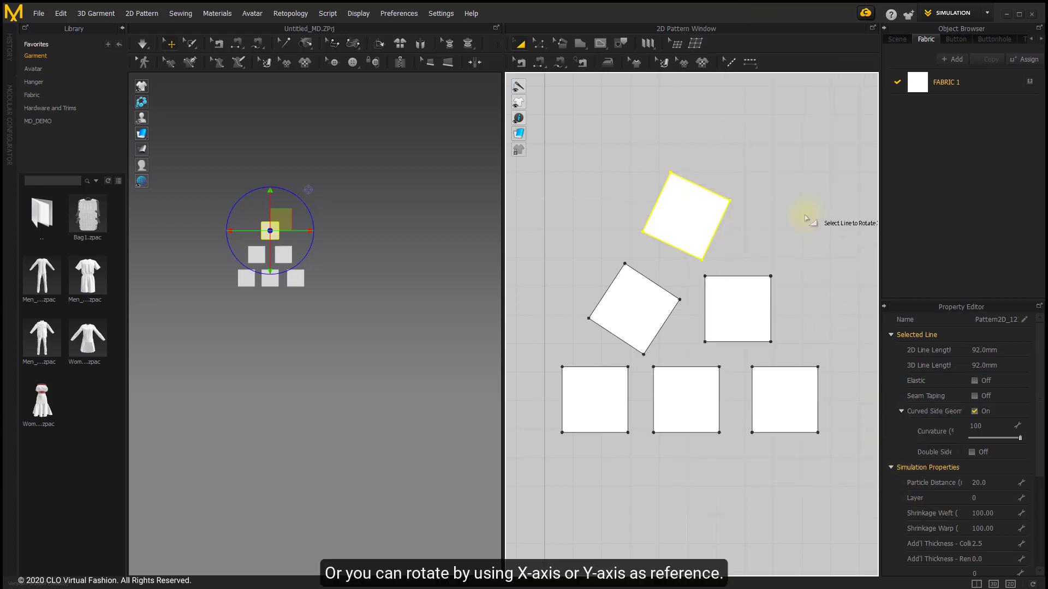
left_click(670, 250)
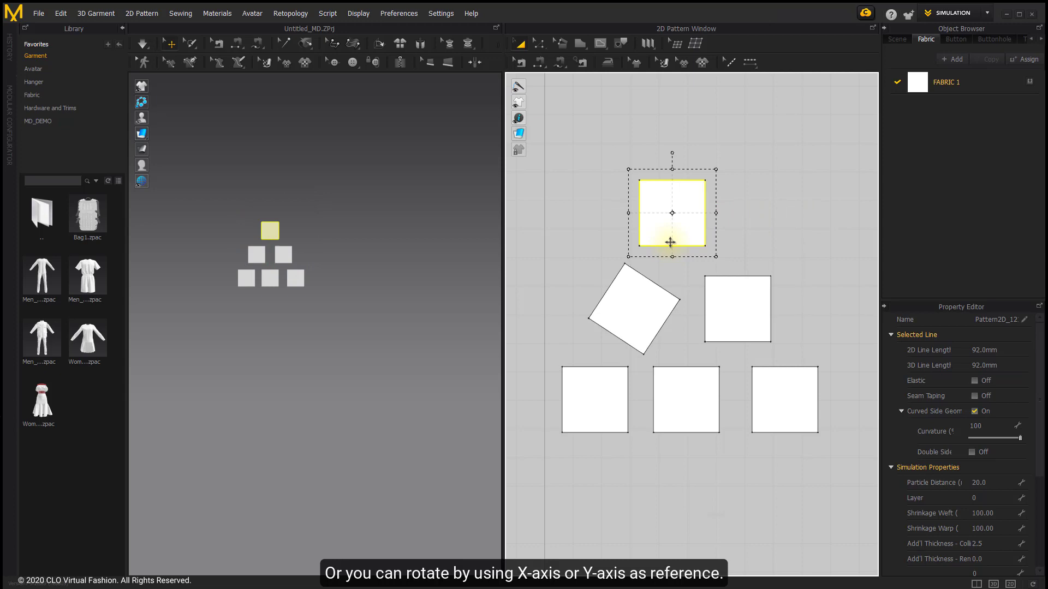
Rotate the top square with Parallel to, aligning its lower edge with the upper-right edge of the tilted middle-left square.
right_click(671, 210)
mouse_move(791, 398)
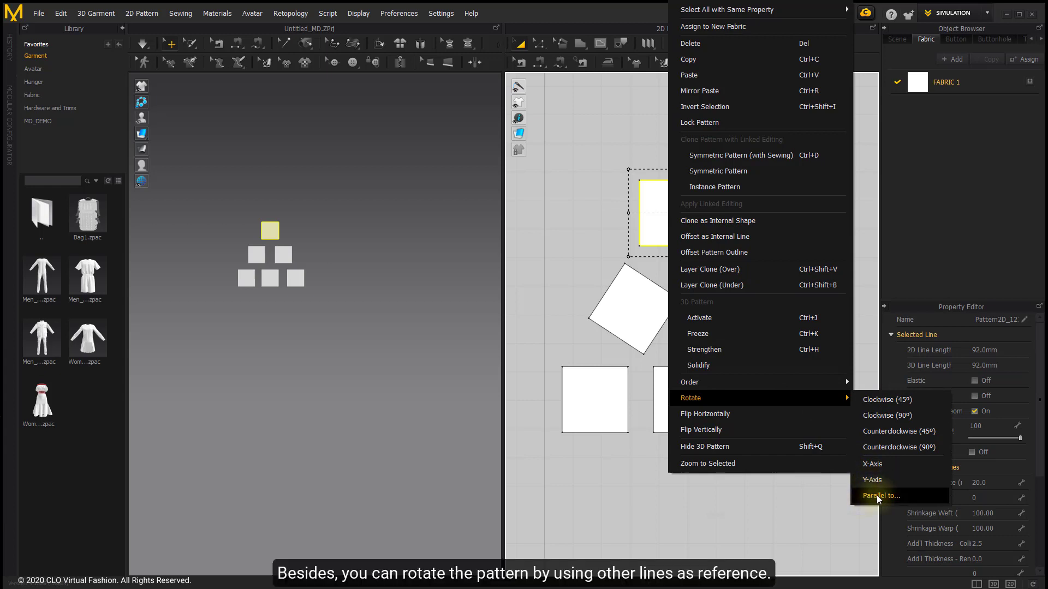
left_click(878, 497)
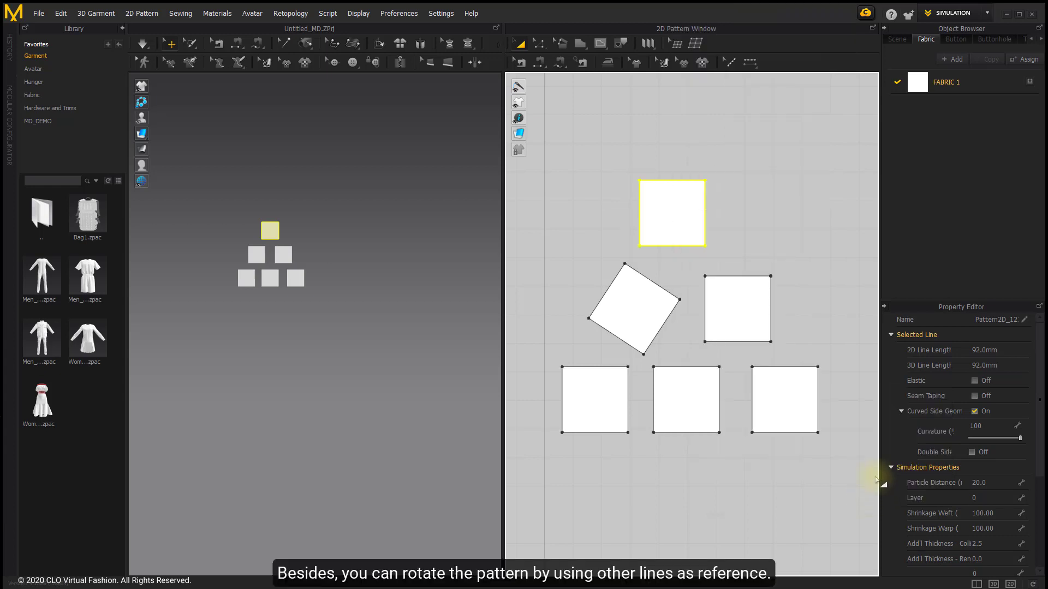
left_click(658, 290)
left_click(674, 252)
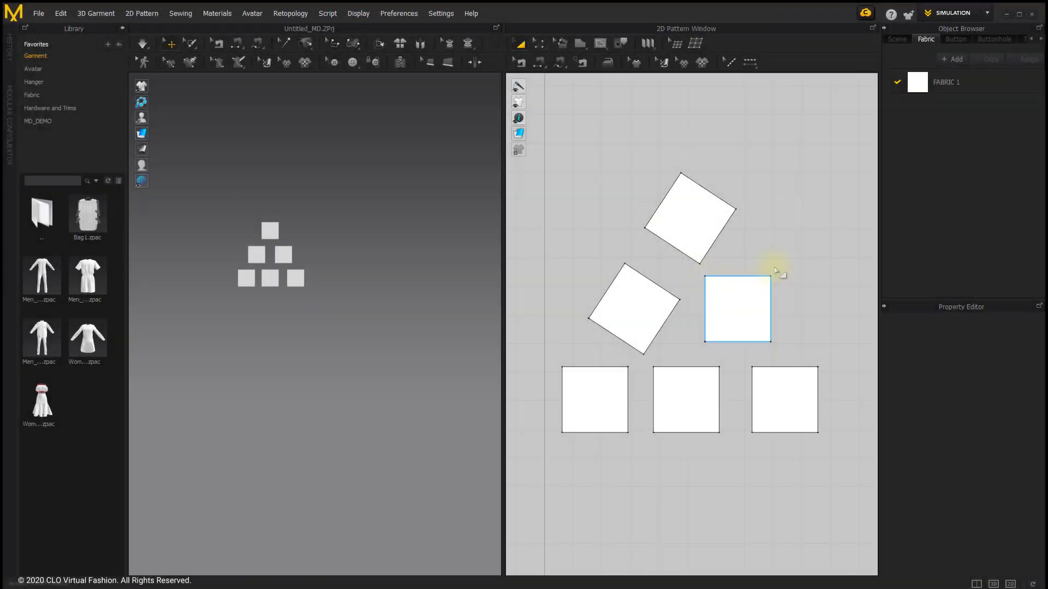
Reselect the top square, activate its pivot point and scale it about its center to sides of about 103 mm.
left_click(776, 270)
left_click(691, 210)
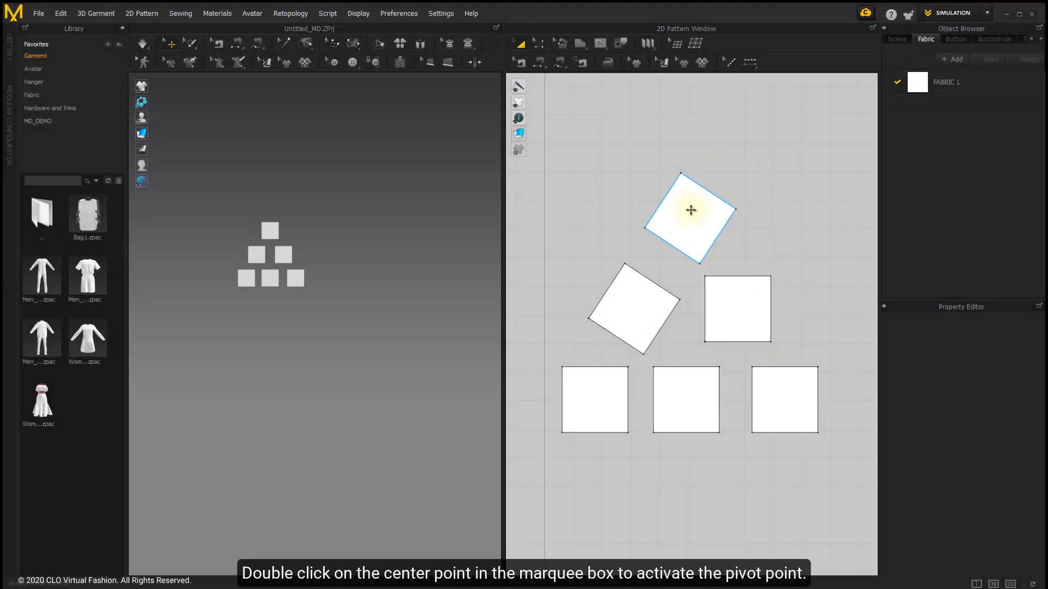
left_click(690, 210)
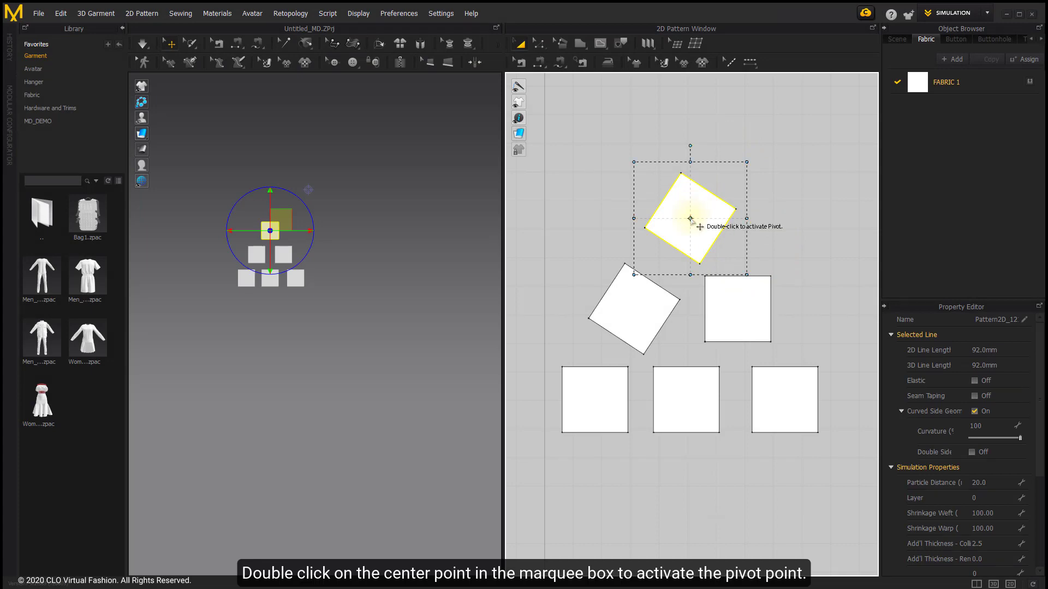
double_click(690, 218)
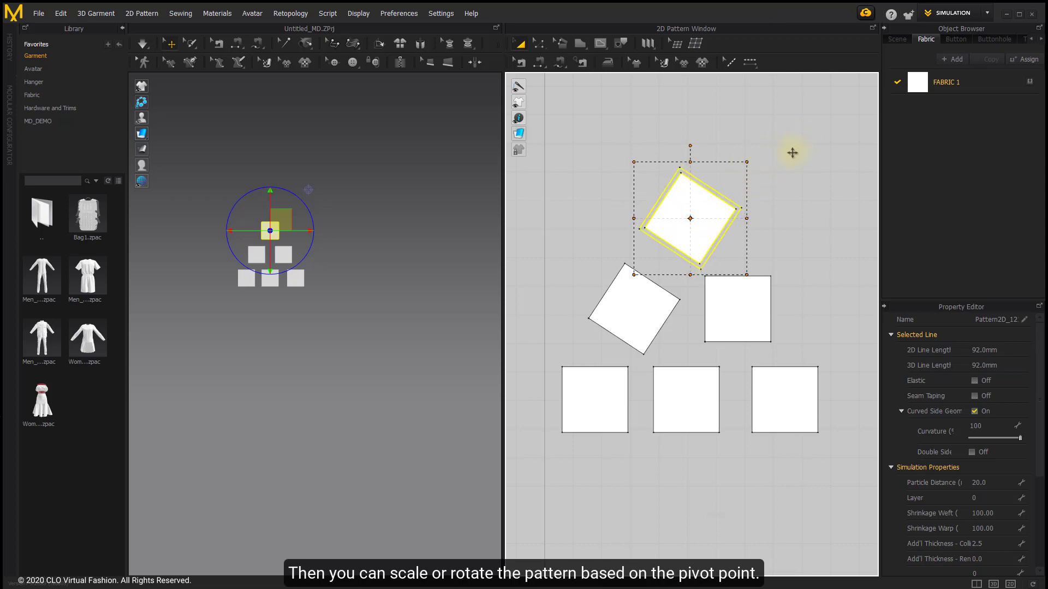
left_click(723, 216)
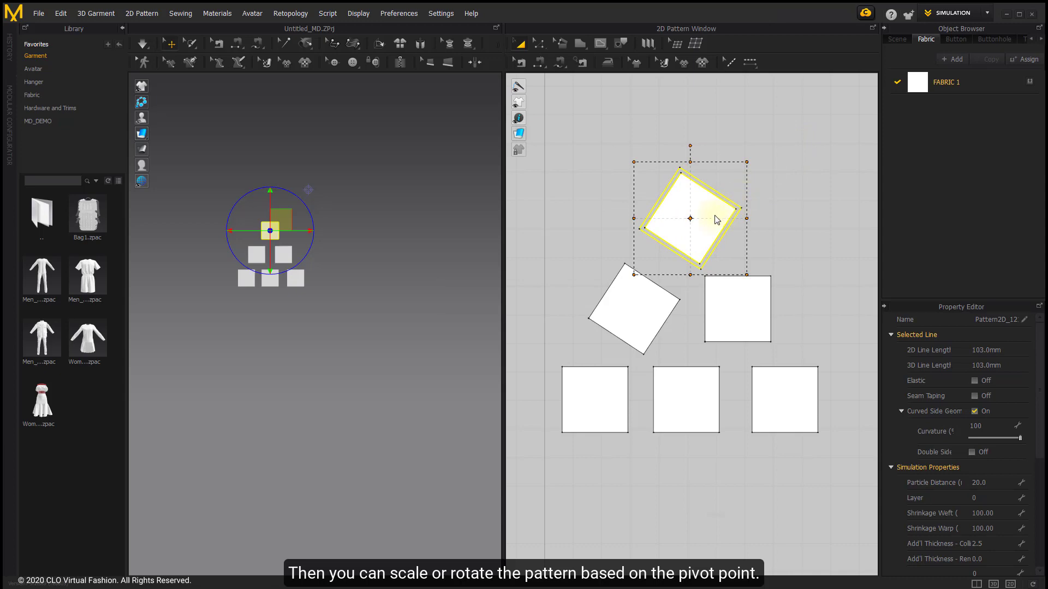
Move the pivot to the top square's left corner and rotate the square counterclockwise about it.
left_click_drag(690, 218, 641, 230)
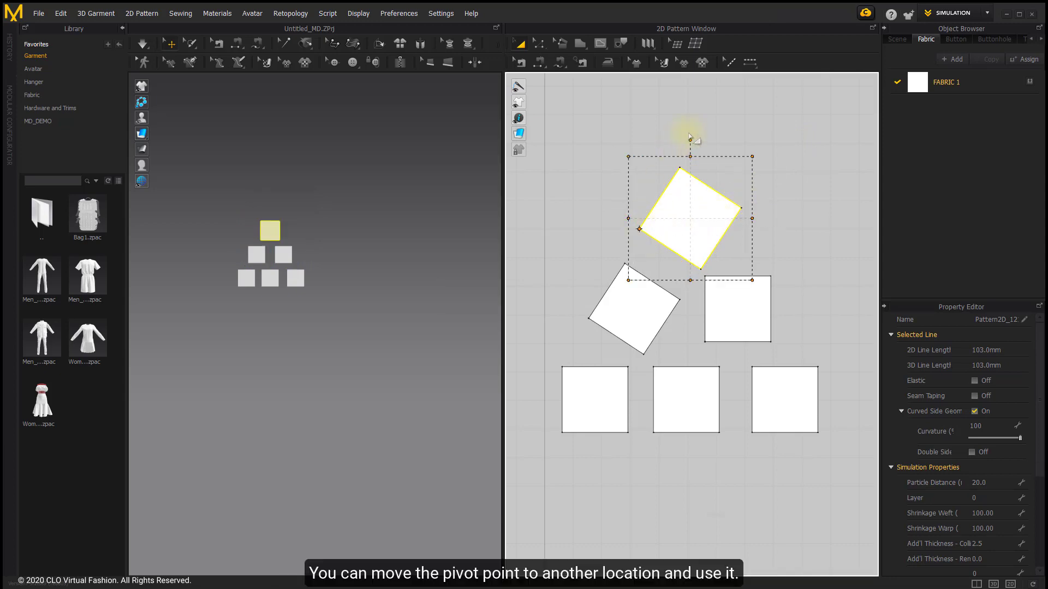
left_click_drag(689, 138, 660, 154)
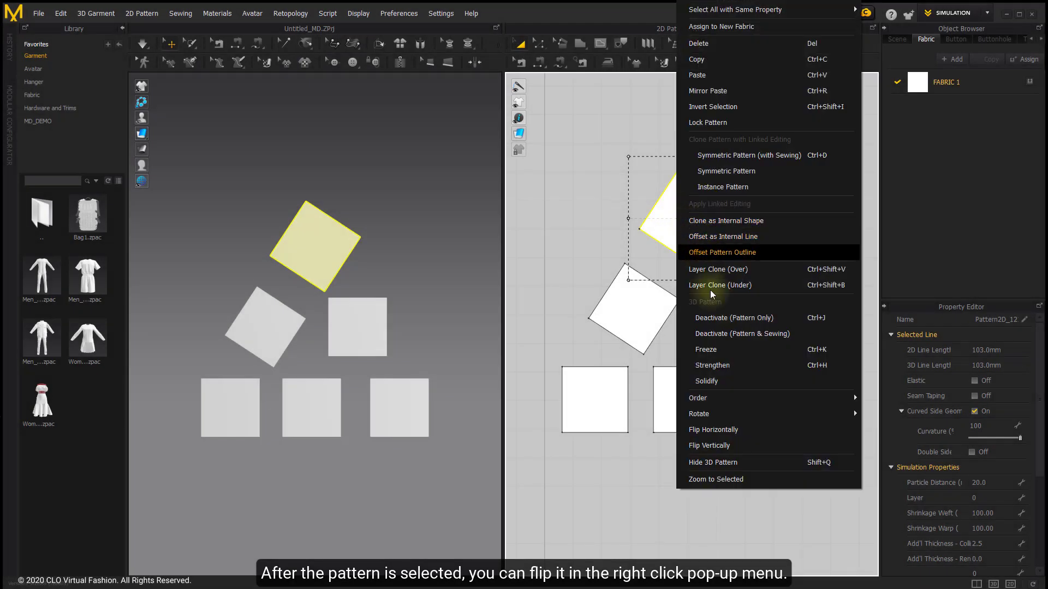
Flip the tilted top square horizontally.
left_click(718, 429)
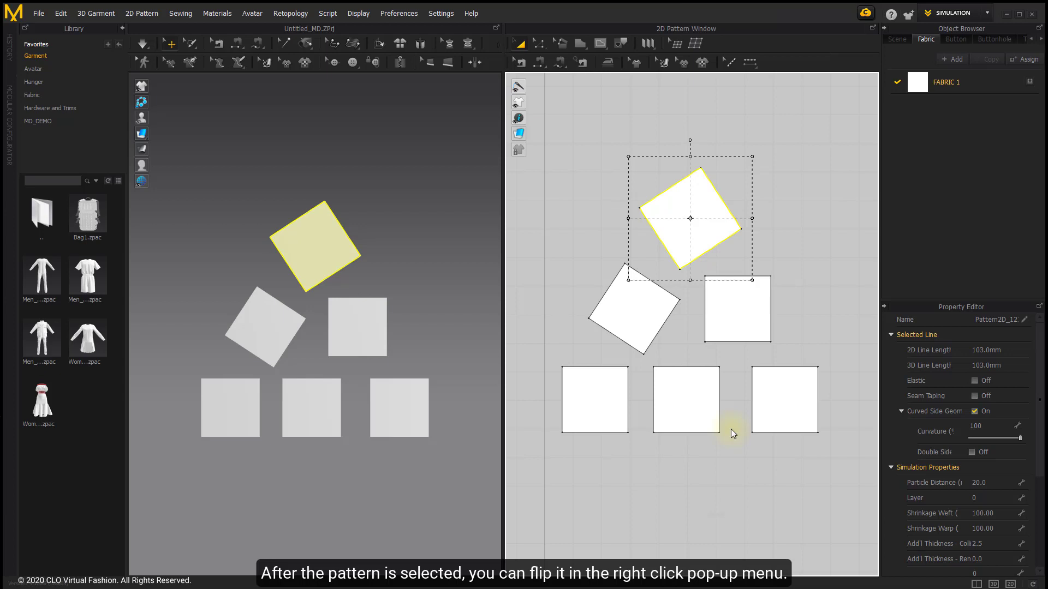
Select the tilted middle-left square and open its pattern editing options.
left_click(638, 308)
right_click(638, 308)
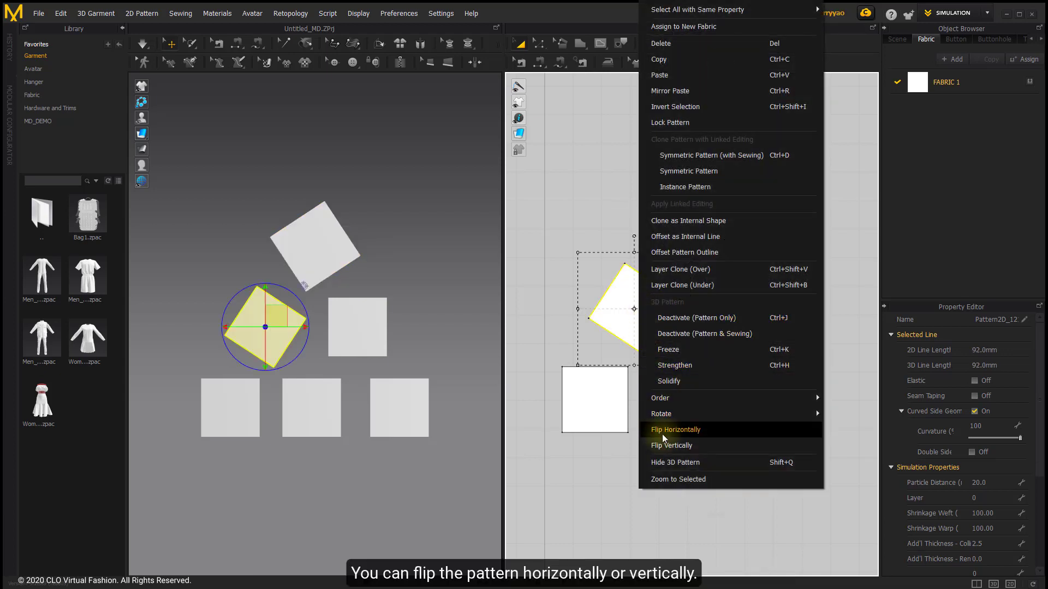